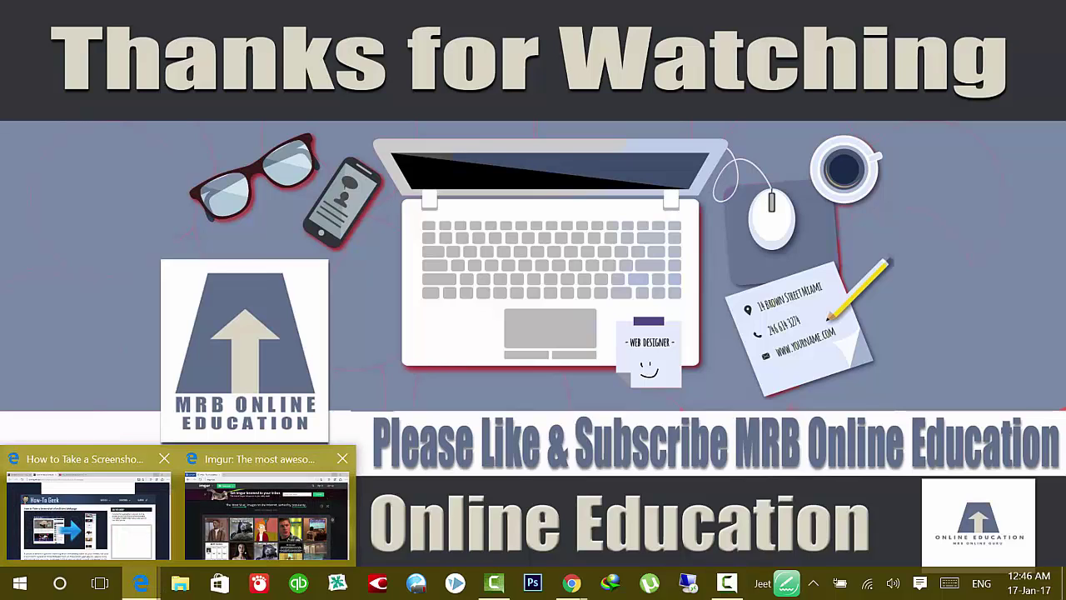
Switch to the Edge Imgur window and scroll through the Most Viral gallery and back up.
{"action": "mouse_move", "coordinate": [141, 583]}
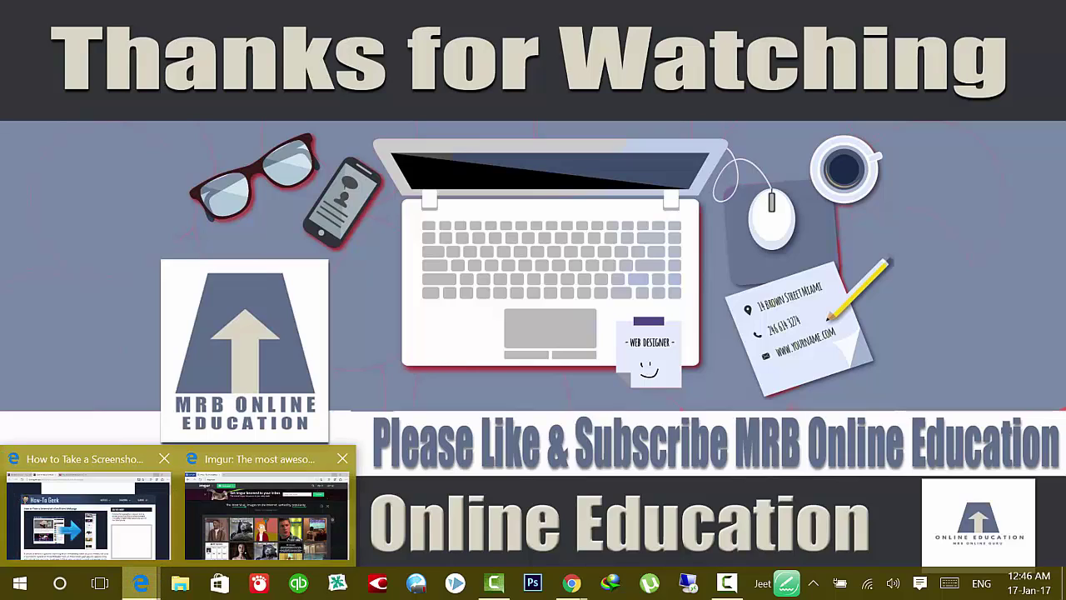
{"action": "left_click", "coordinate": [267, 512]}
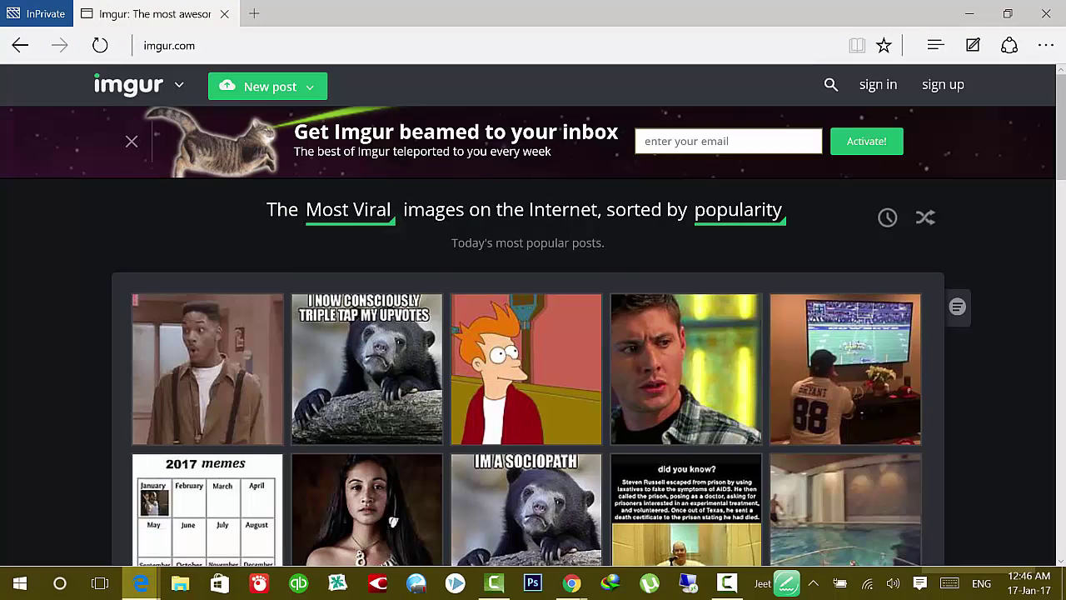
{"action": "scroll", "coordinate": [533, 317], "scroll_direction": "down", "scroll_amount": 10}
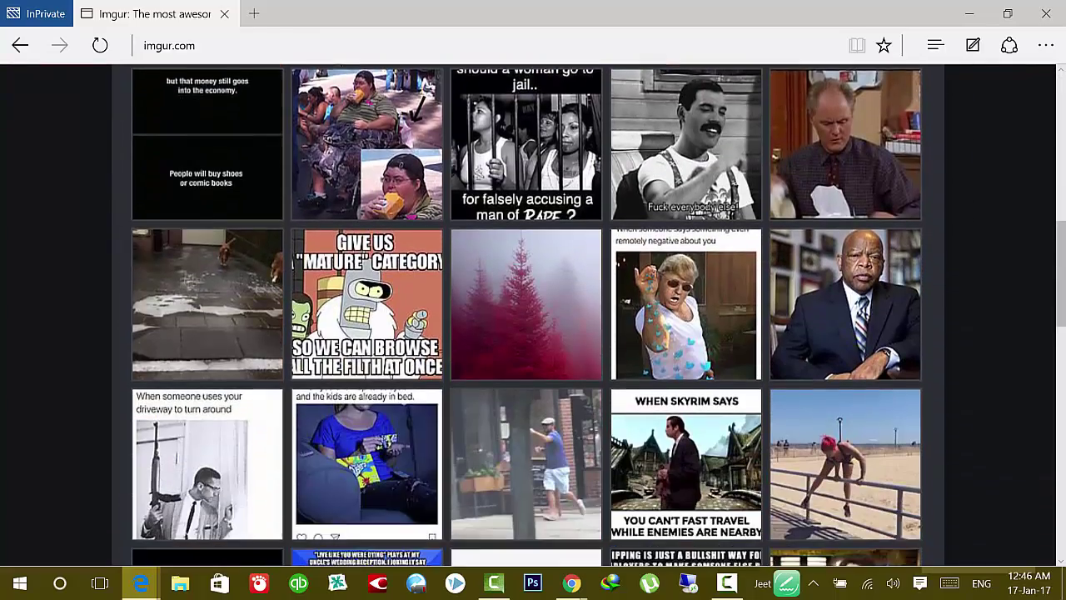
{"action": "scroll", "coordinate": [533, 316], "scroll_direction": "down", "scroll_amount": 10}
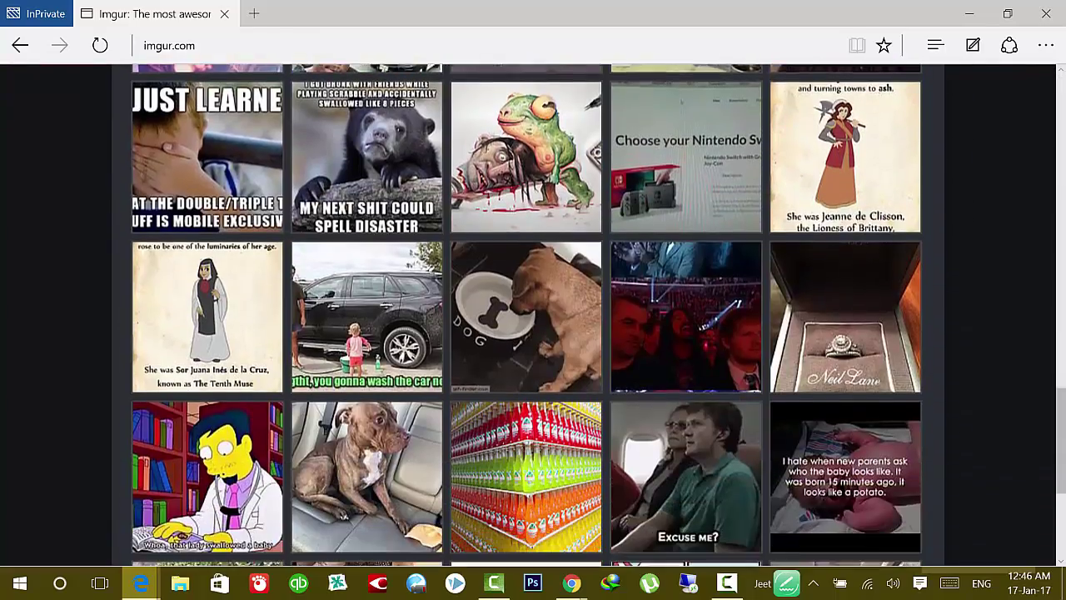
{"action": "scroll", "coordinate": [534, 317], "scroll_direction": "down", "scroll_amount": 2}
{"action": "scroll", "coordinate": [533, 317], "scroll_direction": "up", "scroll_amount": 6}
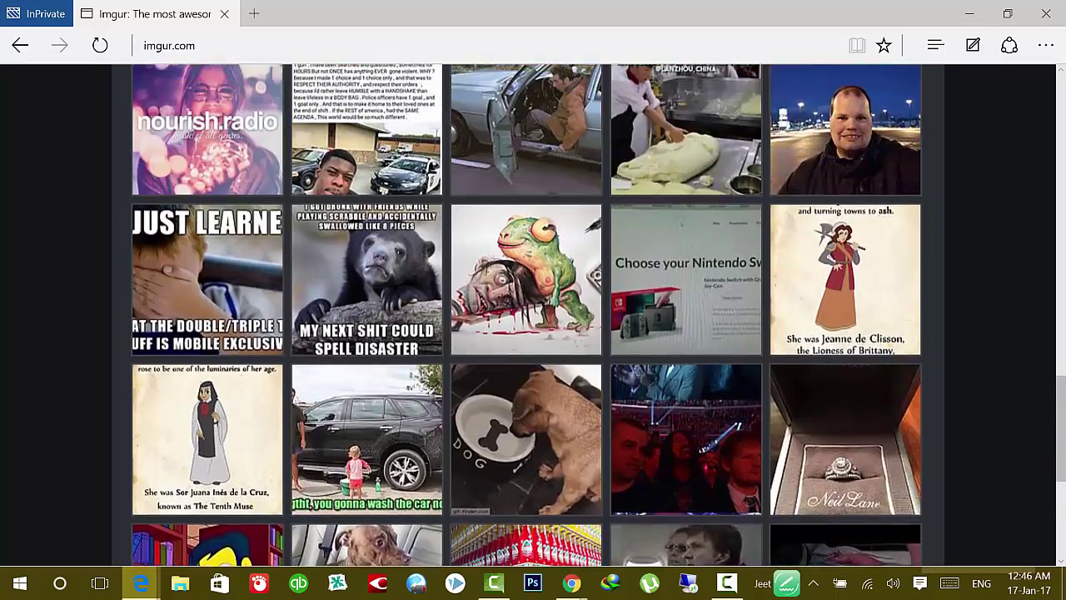
{"action": "scroll", "coordinate": [533, 317], "scroll_direction": "up", "scroll_amount": 12}
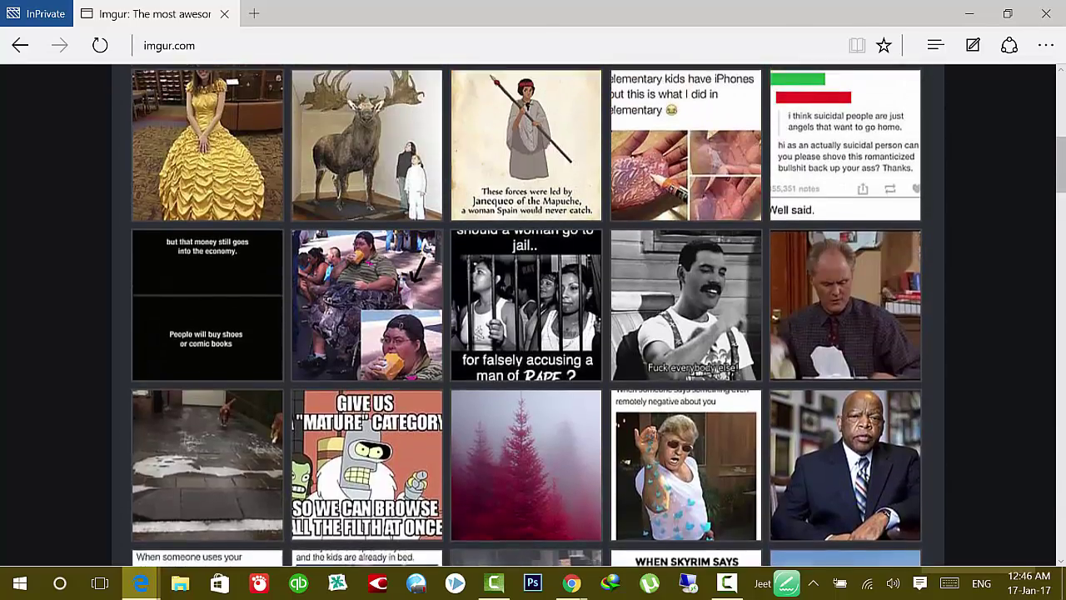
{"action": "scroll", "coordinate": [533, 317], "scroll_direction": "up", "scroll_amount": 3}
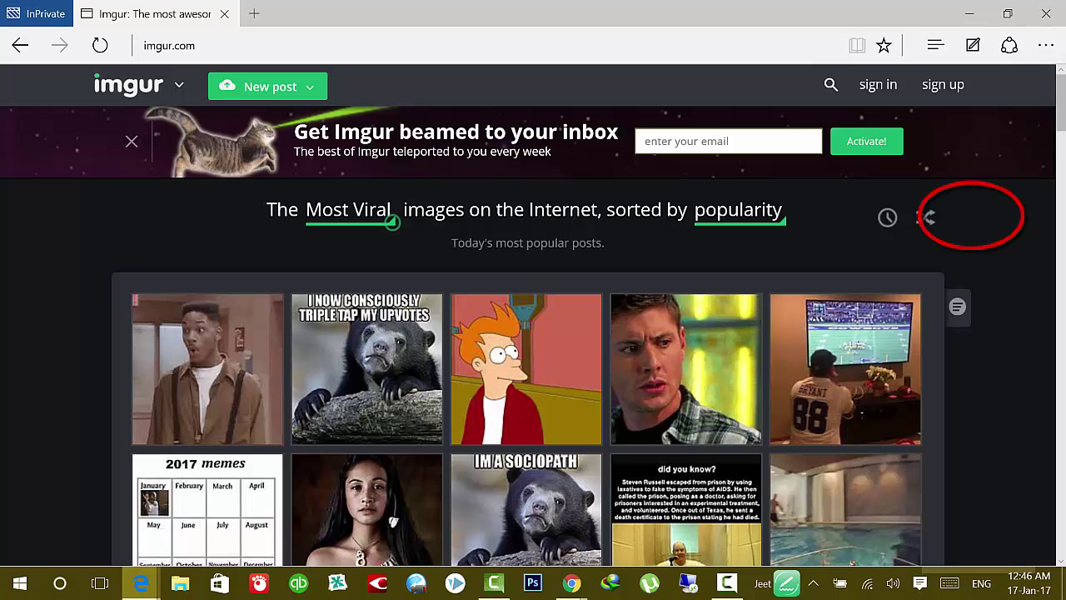
Open Edge's Print dialog for the Imgur page, previewing it via Microsoft Print to PDF.
{"action": "key", "text": "alt+x"}
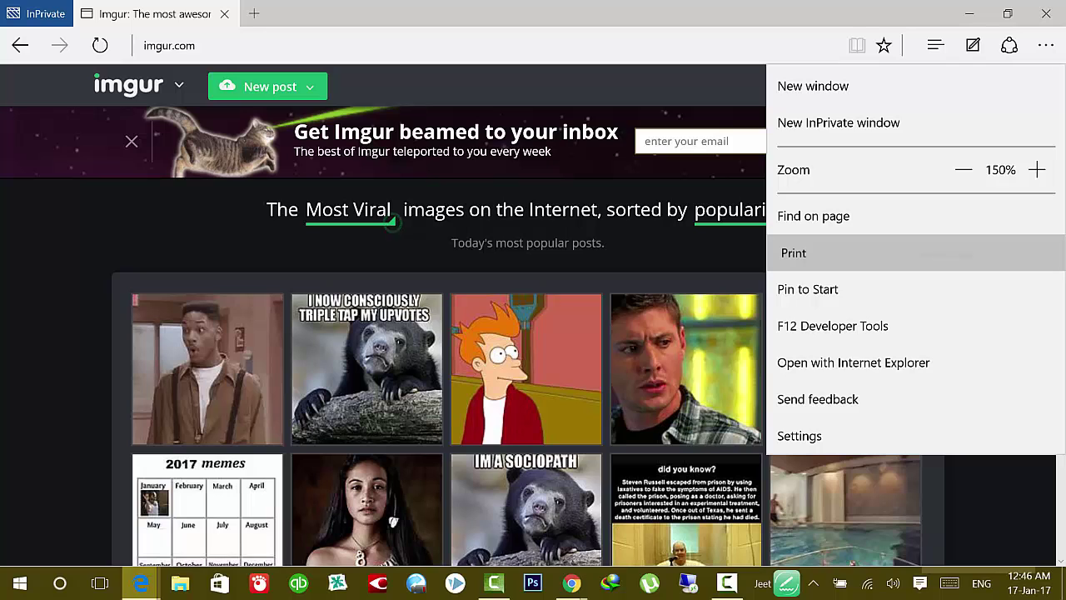
{"action": "key", "text": "Return"}
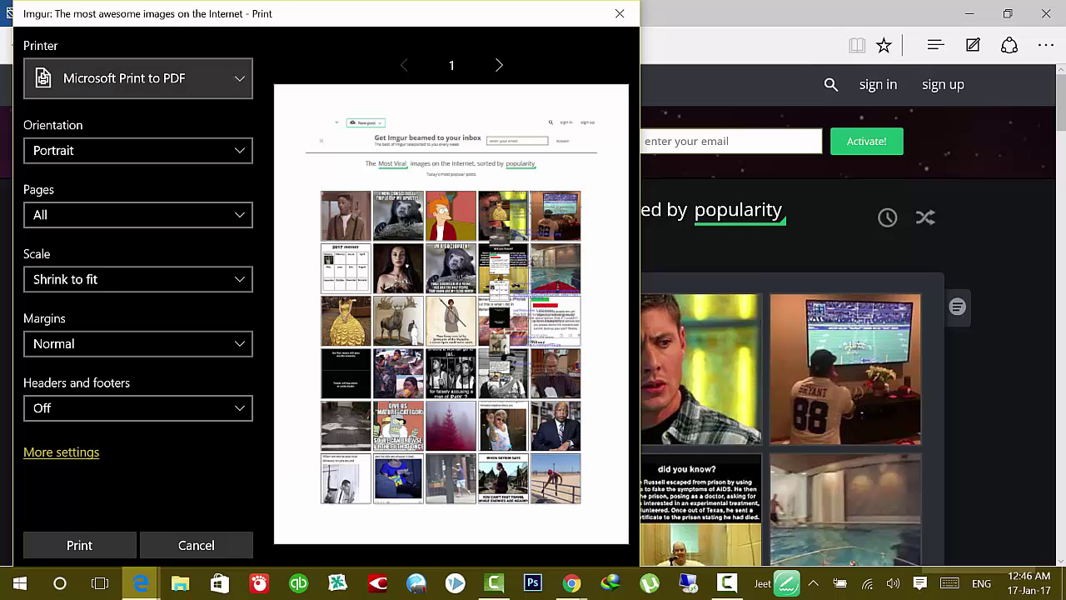
Print the Imgur page with Microsoft Print to PDF, producing a PDF that opens in Foxit Reader.
{"action": "left_click", "coordinate": [138, 78]}
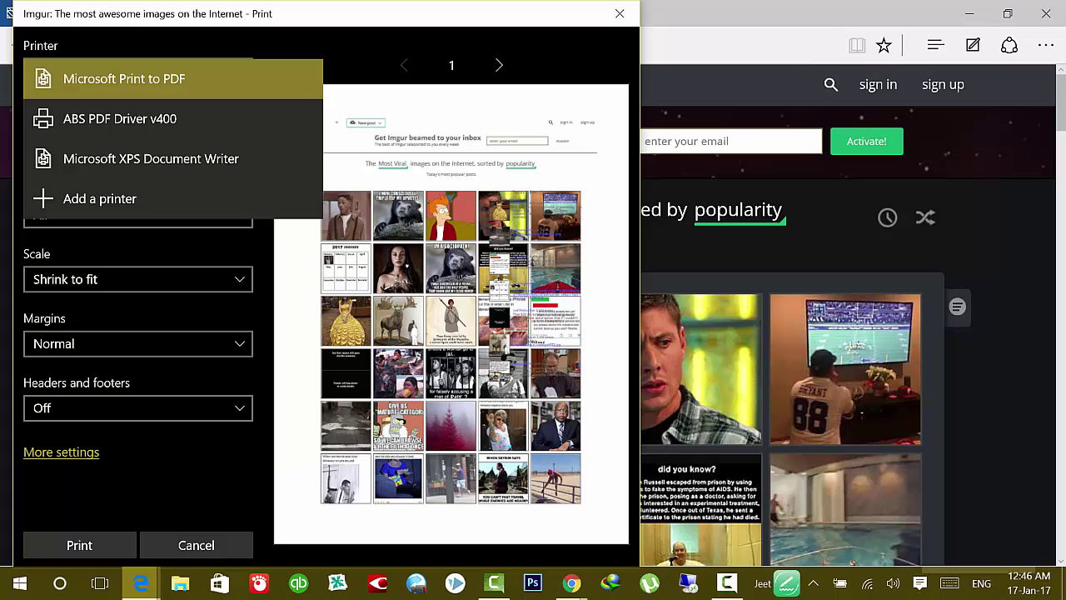
{"action": "key", "text": "Return"}
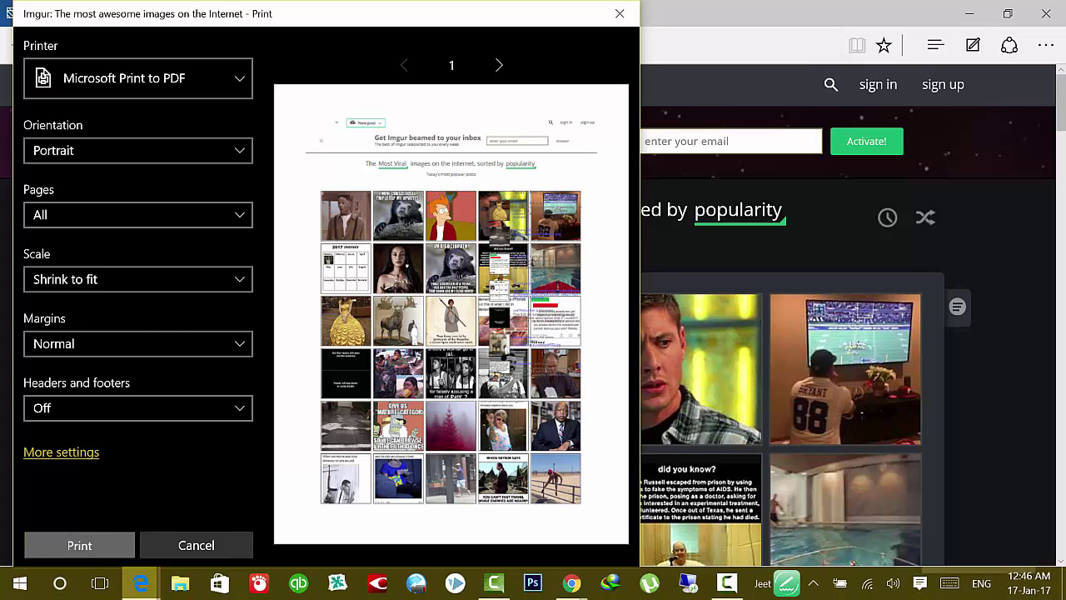
{"action": "left_click", "coordinate": [80, 545]}
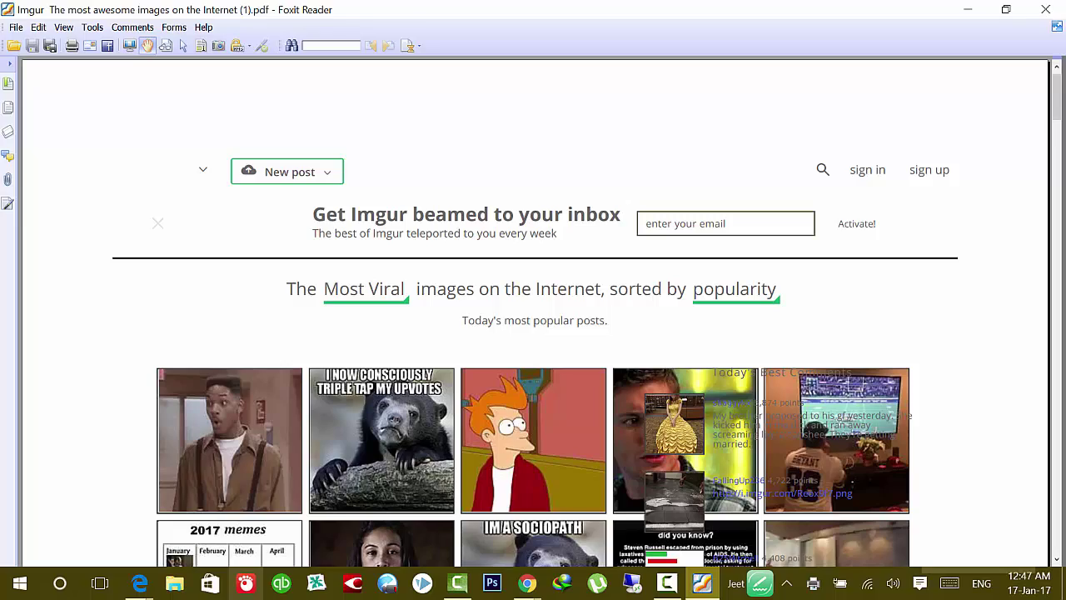
Scroll through the saved Imgur PDF in Foxit Reader, then close the reader.
{"action": "scroll", "coordinate": [533, 309], "scroll_direction": "down", "scroll_amount": 10}
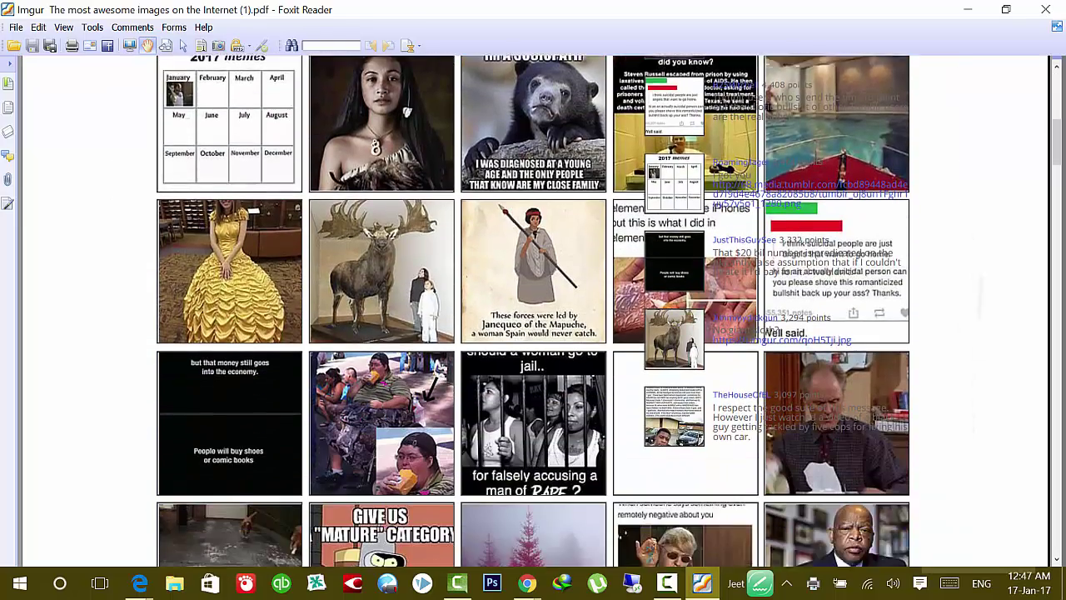
{"action": "scroll", "coordinate": [533, 308], "scroll_direction": "down", "scroll_amount": 8}
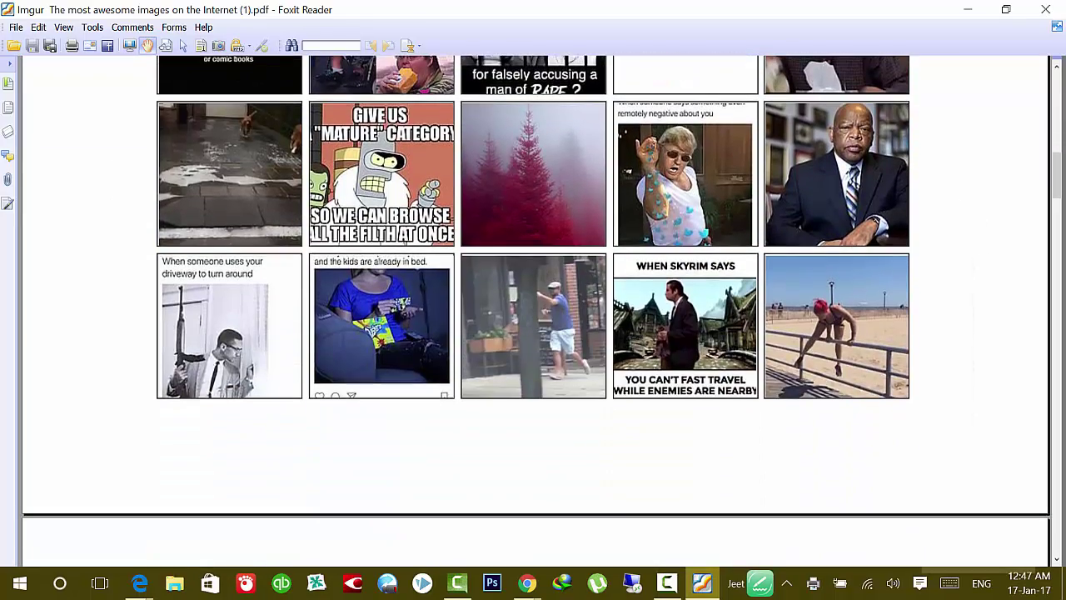
{"action": "scroll", "coordinate": [533, 308], "scroll_direction": "down", "scroll_amount": 6}
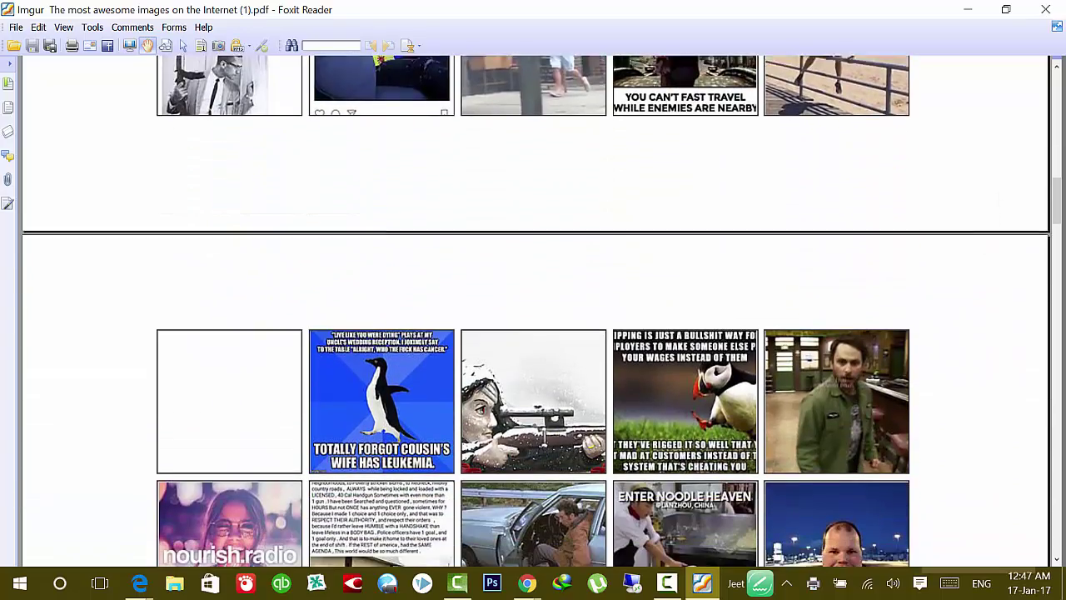
{"action": "scroll", "coordinate": [533, 308], "scroll_direction": "down", "scroll_amount": 5}
{"action": "scroll", "coordinate": [533, 308], "scroll_direction": "down", "scroll_amount": 5}
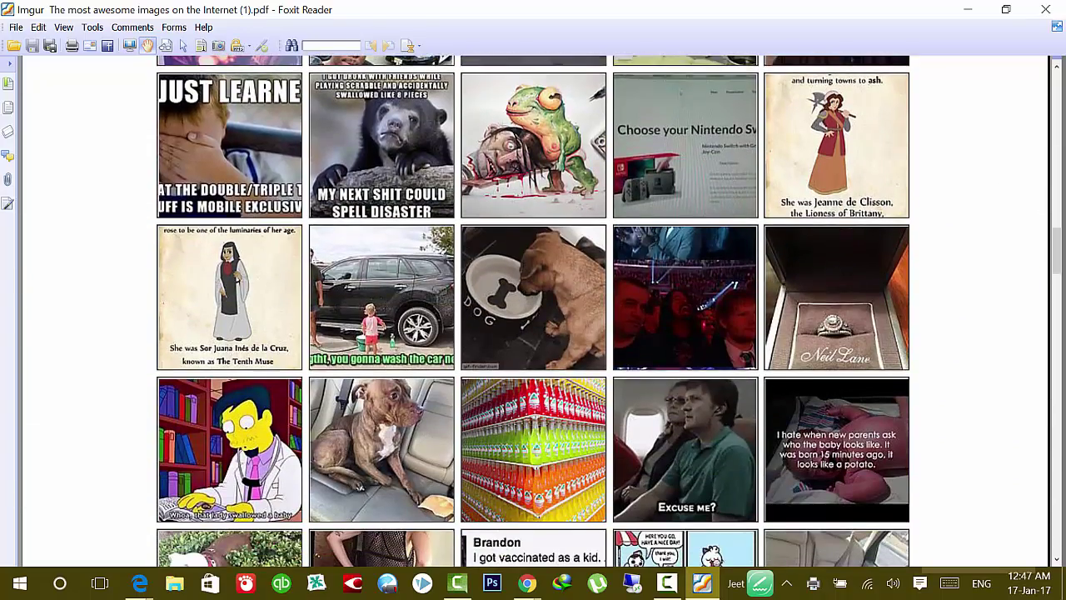
{"action": "scroll", "coordinate": [533, 308], "scroll_direction": "down", "scroll_amount": 6}
{"action": "scroll", "coordinate": [533, 308], "scroll_direction": "up", "scroll_amount": 20}
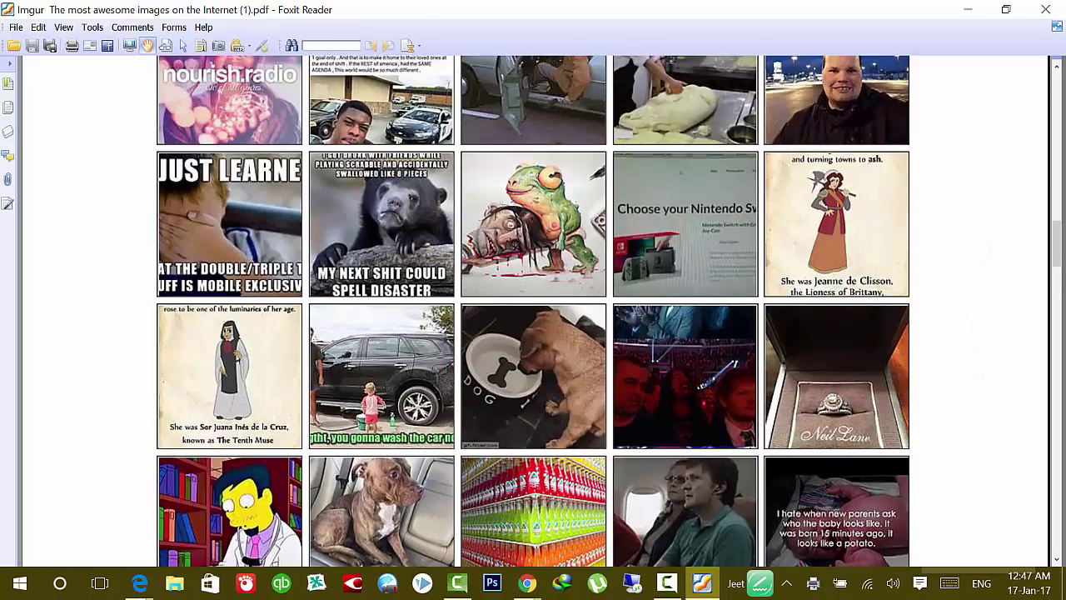
{"action": "scroll", "coordinate": [533, 308], "scroll_direction": "up", "scroll_amount": 15}
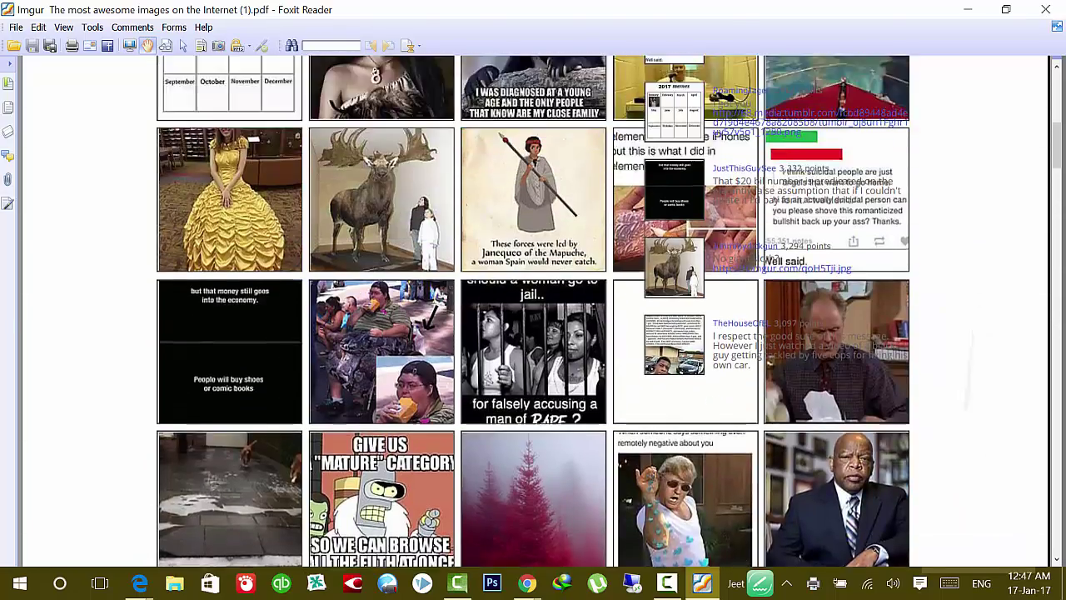
{"action": "scroll", "coordinate": [534, 308], "scroll_direction": "up", "scroll_amount": 2}
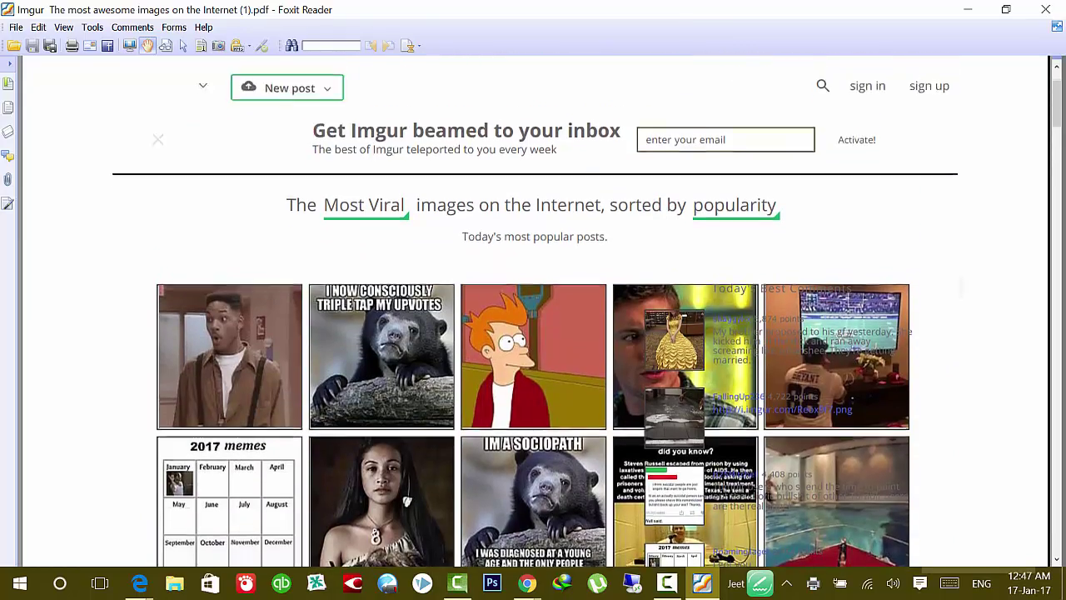
{"action": "scroll", "coordinate": [533, 308], "scroll_direction": "down", "scroll_amount": 6}
{"action": "scroll", "coordinate": [533, 308], "scroll_direction": "down", "scroll_amount": 15}
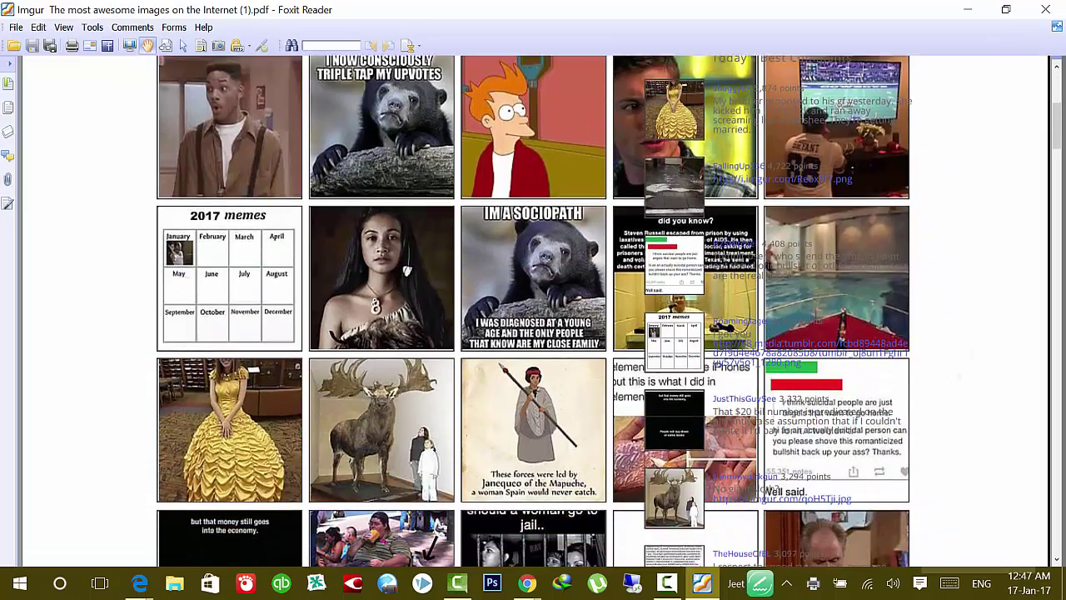
{"action": "scroll", "coordinate": [533, 308], "scroll_direction": "down", "scroll_amount": 16}
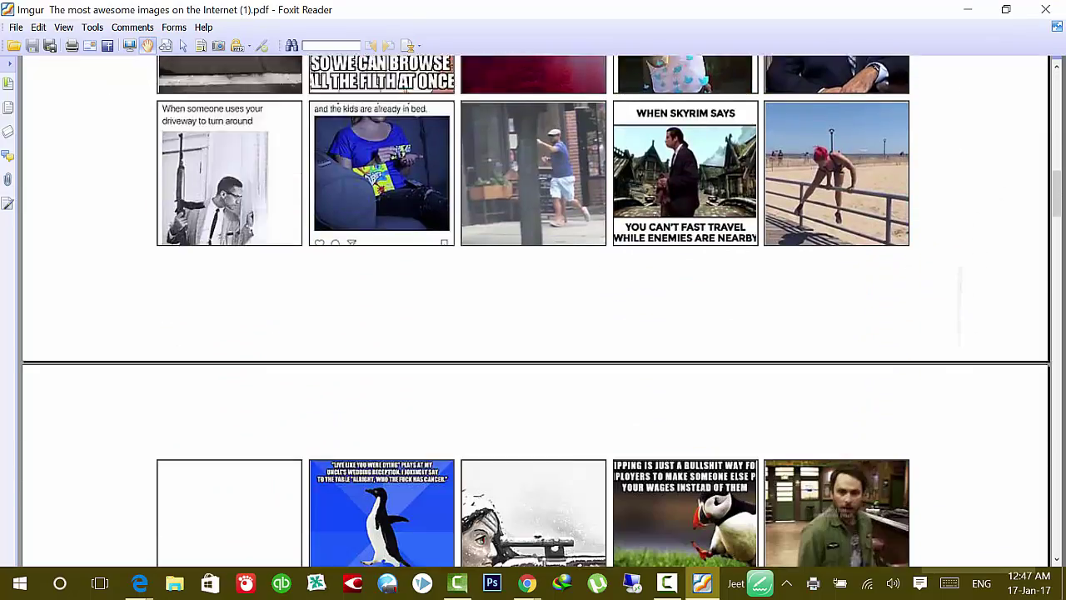
{"action": "scroll", "coordinate": [534, 308], "scroll_direction": "down", "scroll_amount": 16}
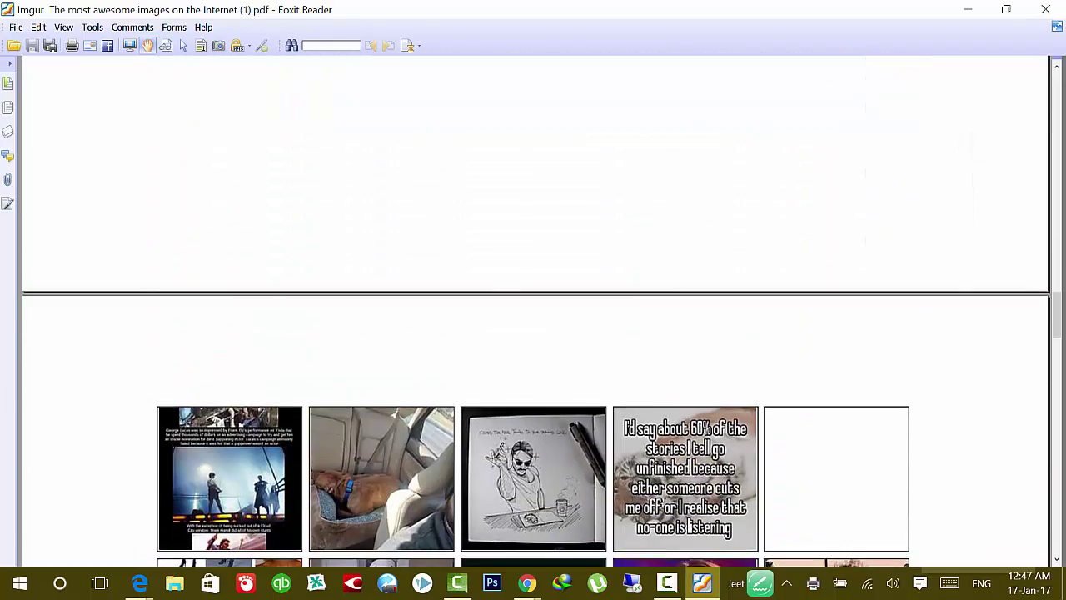
{"action": "scroll", "coordinate": [533, 308], "scroll_direction": "down", "scroll_amount": 12}
{"action": "scroll", "coordinate": [533, 308], "scroll_direction": "down", "scroll_amount": 12}
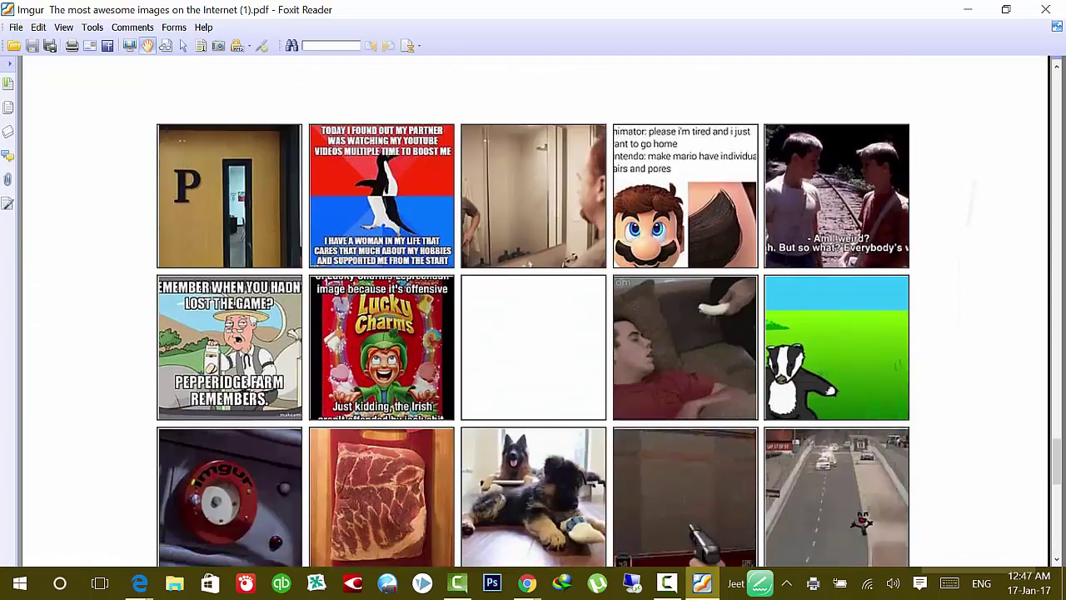
{"action": "scroll", "coordinate": [533, 309], "scroll_direction": "down", "scroll_amount": 12}
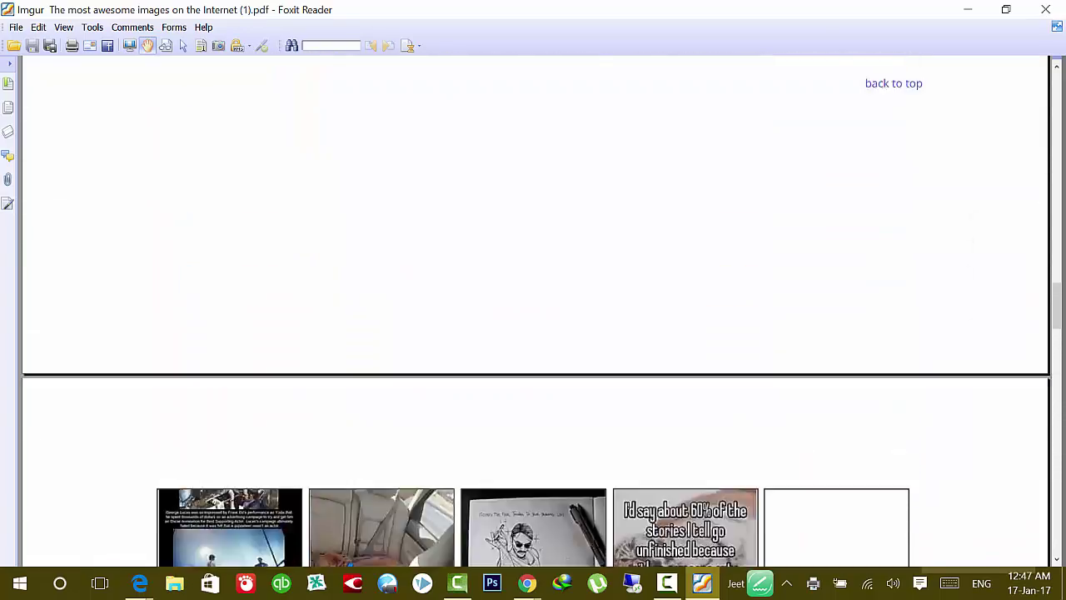
{"action": "scroll", "coordinate": [533, 309], "scroll_direction": "up", "scroll_amount": 15}
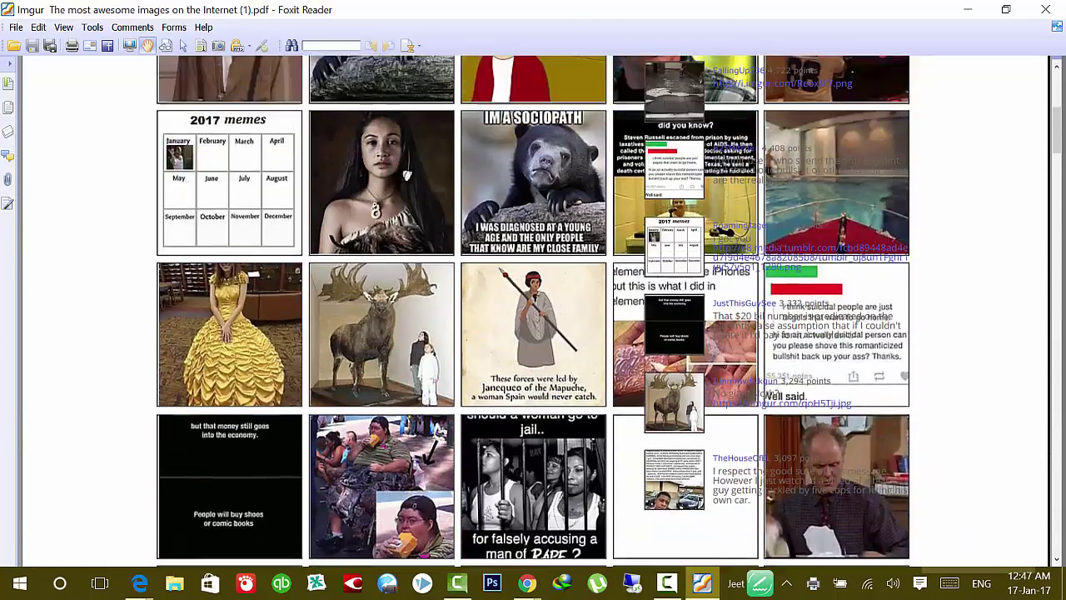
{"action": "scroll", "coordinate": [533, 308], "scroll_direction": "up", "scroll_amount": 1}
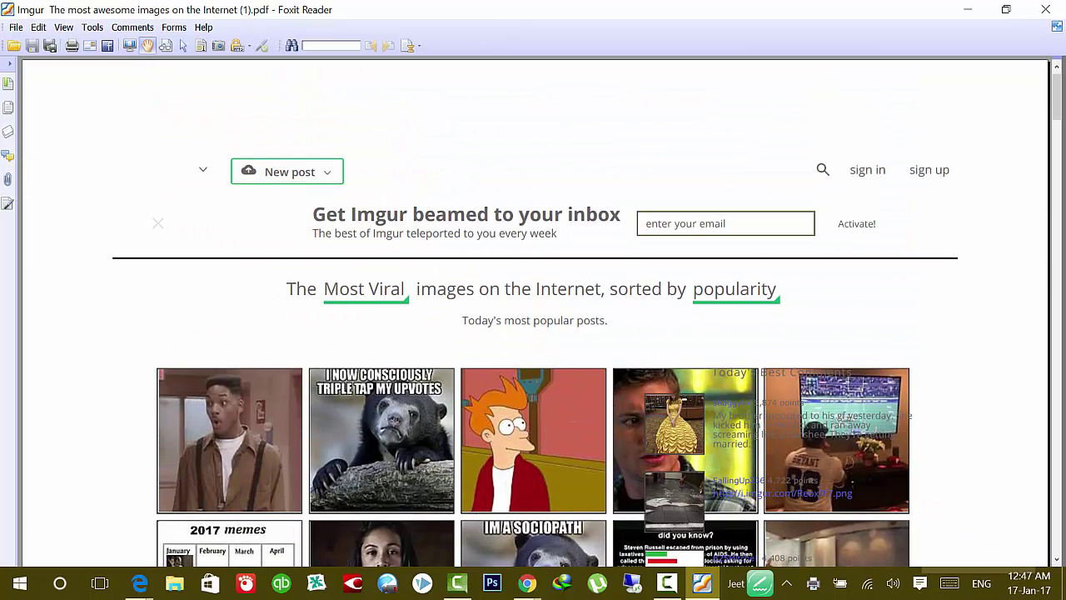
{"action": "left_click", "coordinate": [1046, 9]}
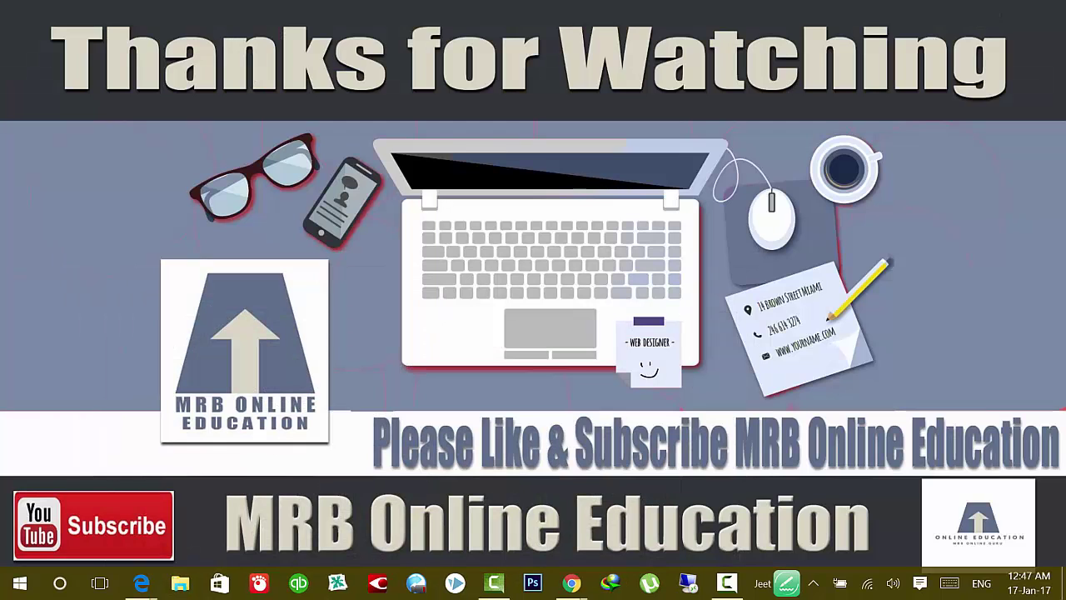
Switch to the Chrome Yahoo Sports window, skim its stories, and bring up Chrome's main menu.
{"action": "mouse_move", "coordinate": [571, 583]}
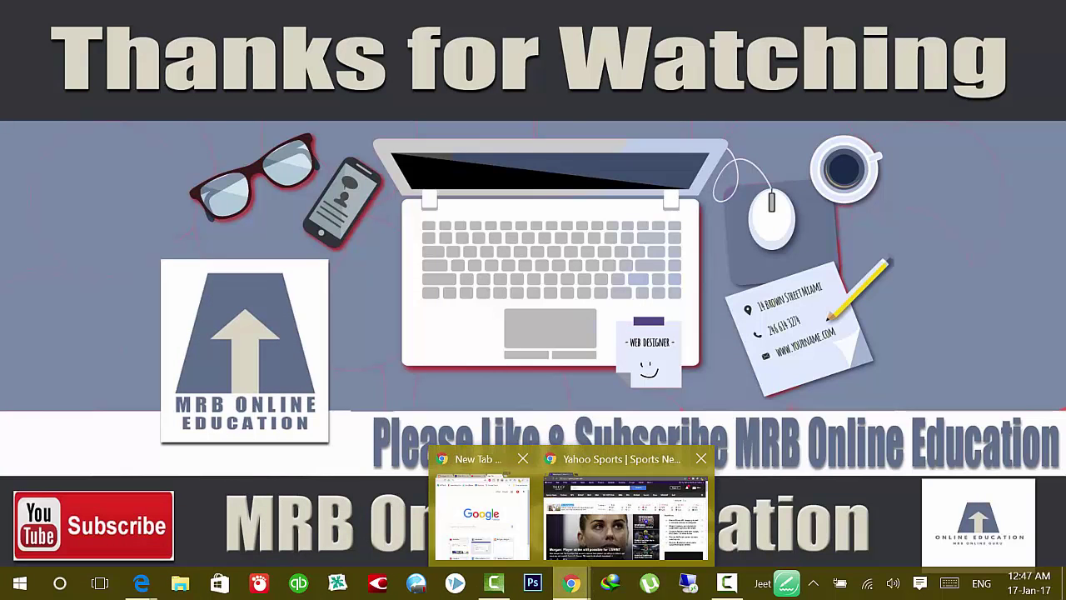
{"action": "left_click", "coordinate": [625, 517]}
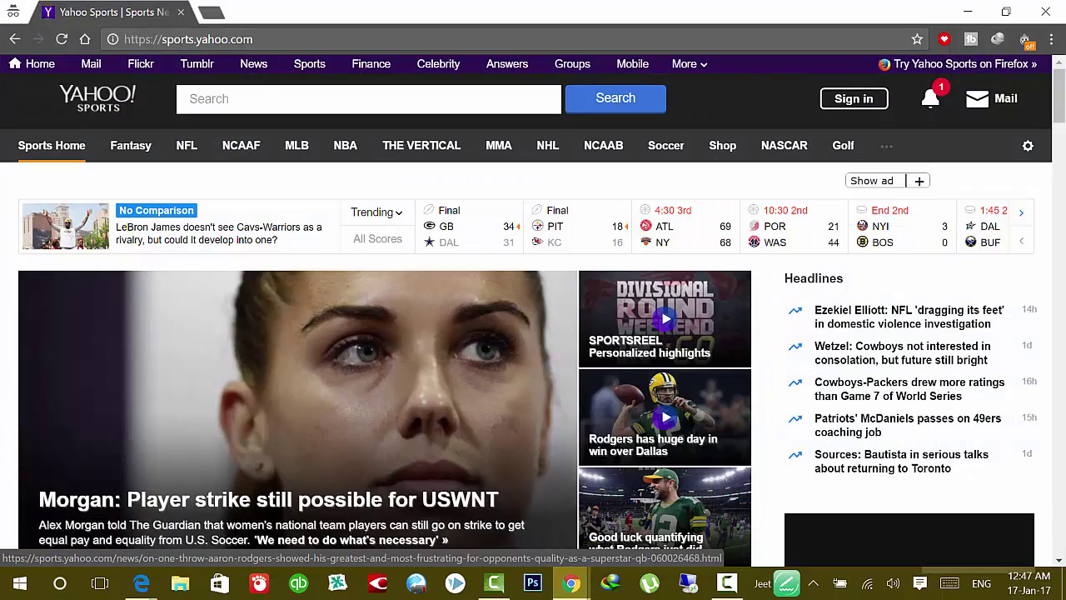
{"action": "scroll", "coordinate": [542, 333], "scroll_direction": "down", "scroll_amount": 9}
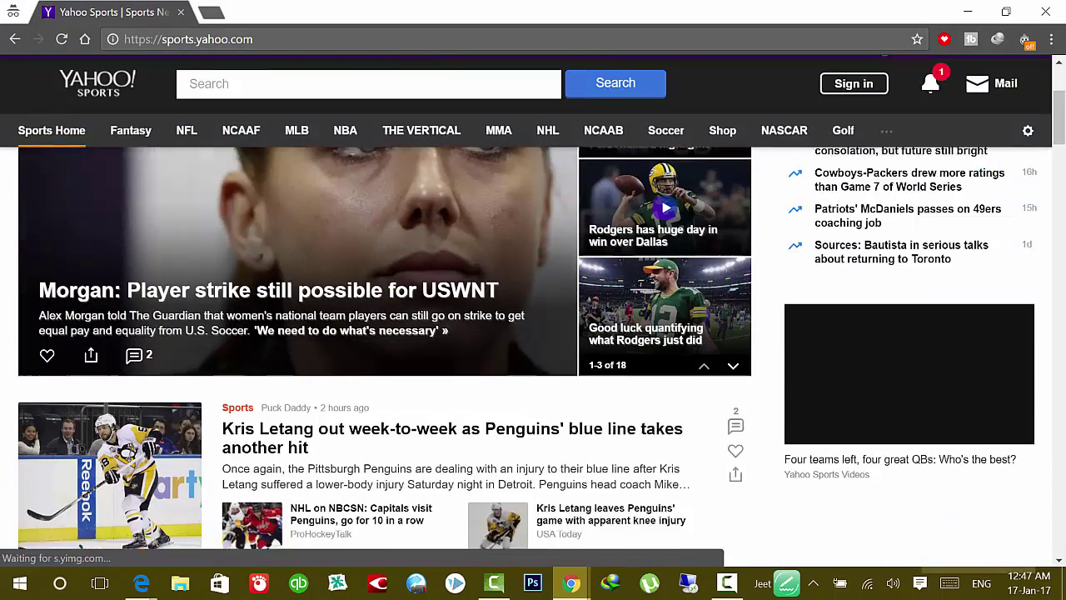
{"action": "scroll", "coordinate": [542, 333], "scroll_direction": "down", "scroll_amount": 7}
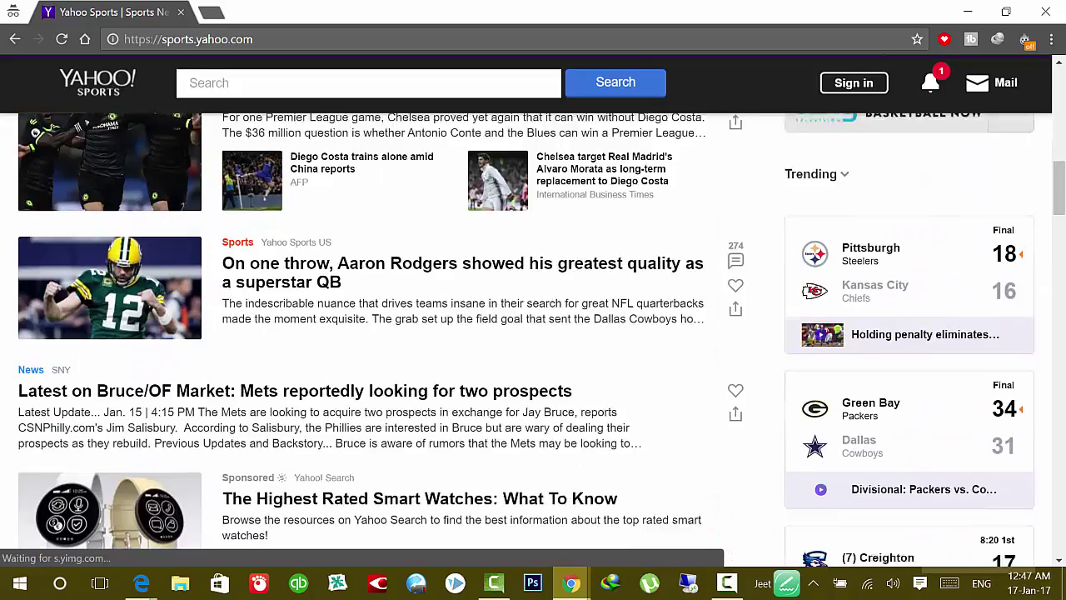
{"action": "scroll", "coordinate": [541, 333], "scroll_direction": "down", "scroll_amount": 7}
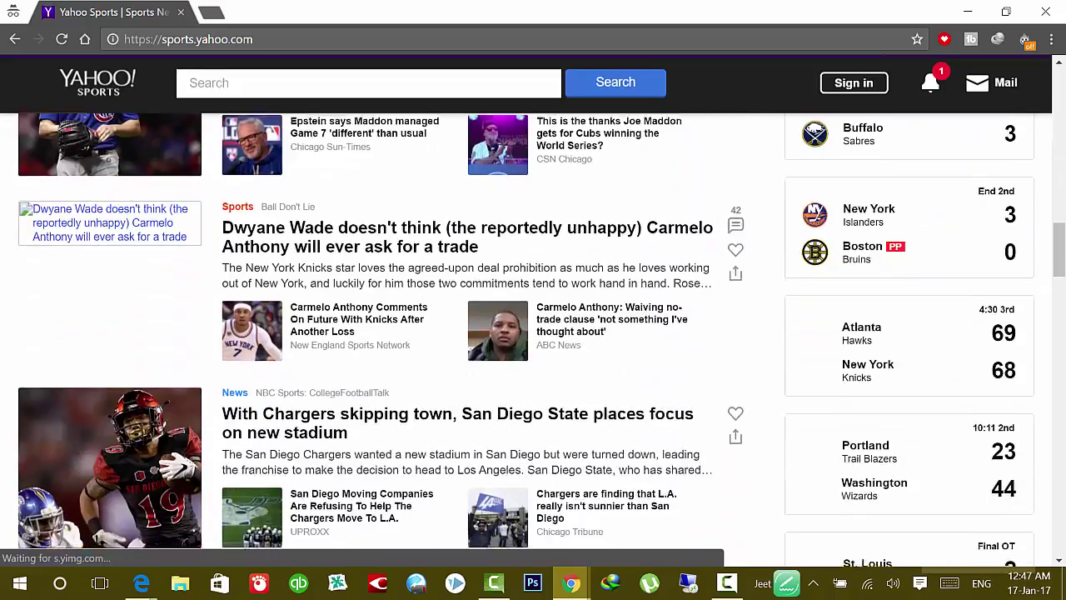
{"action": "scroll", "coordinate": [542, 333], "scroll_direction": "up", "scroll_amount": 20}
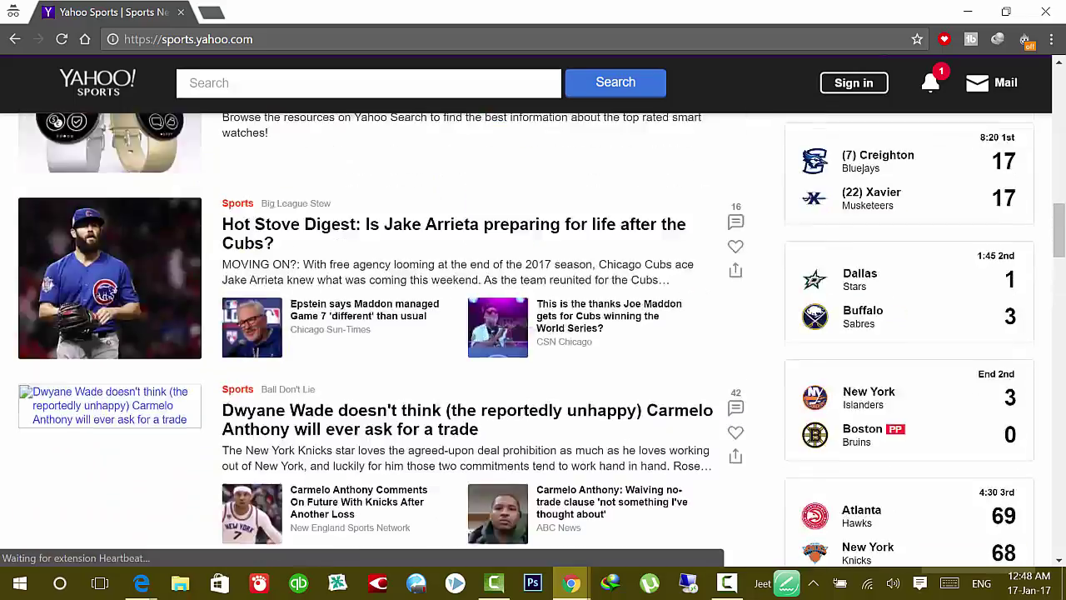
{"action": "scroll", "coordinate": [541, 334], "scroll_direction": "up", "scroll_amount": 5}
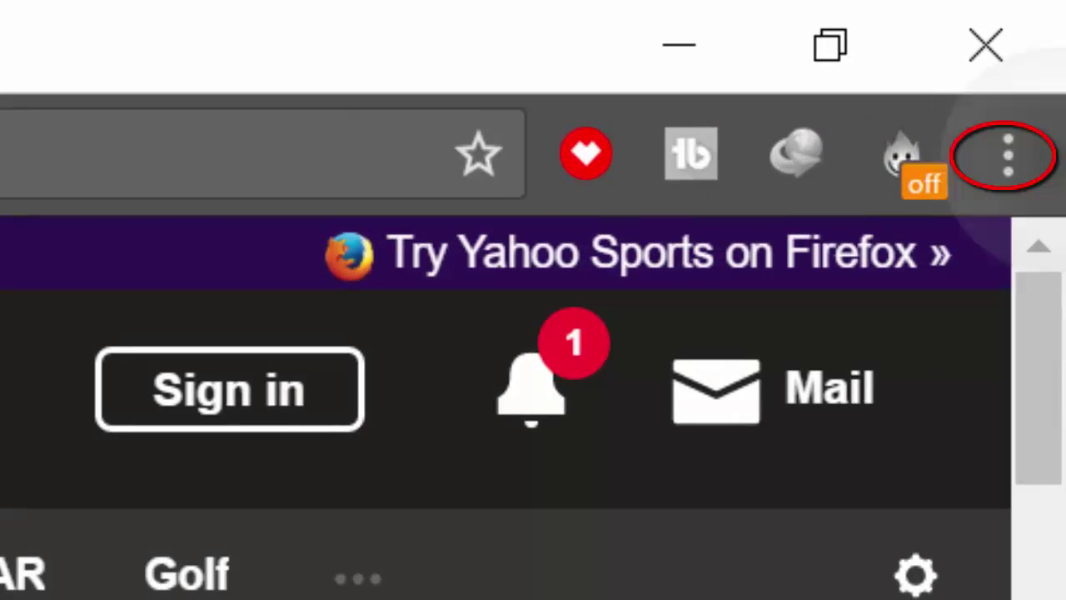
{"action": "key", "text": "alt+f"}
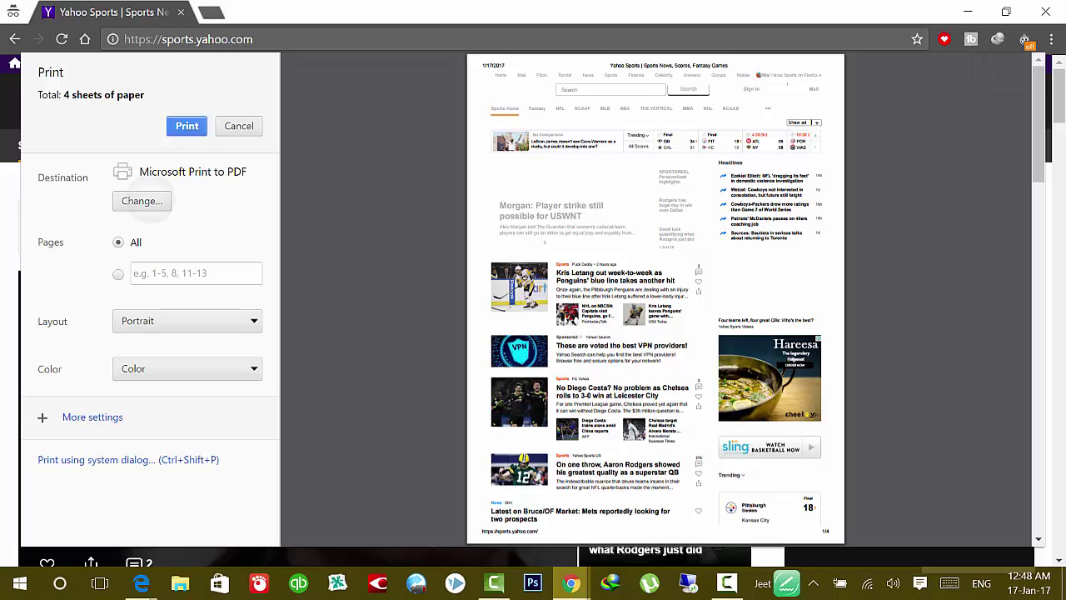
Open the Yahoo Sports print preview, keeping Microsoft Print to PDF as the destination.
{"action": "left_click", "coordinate": [142, 201]}
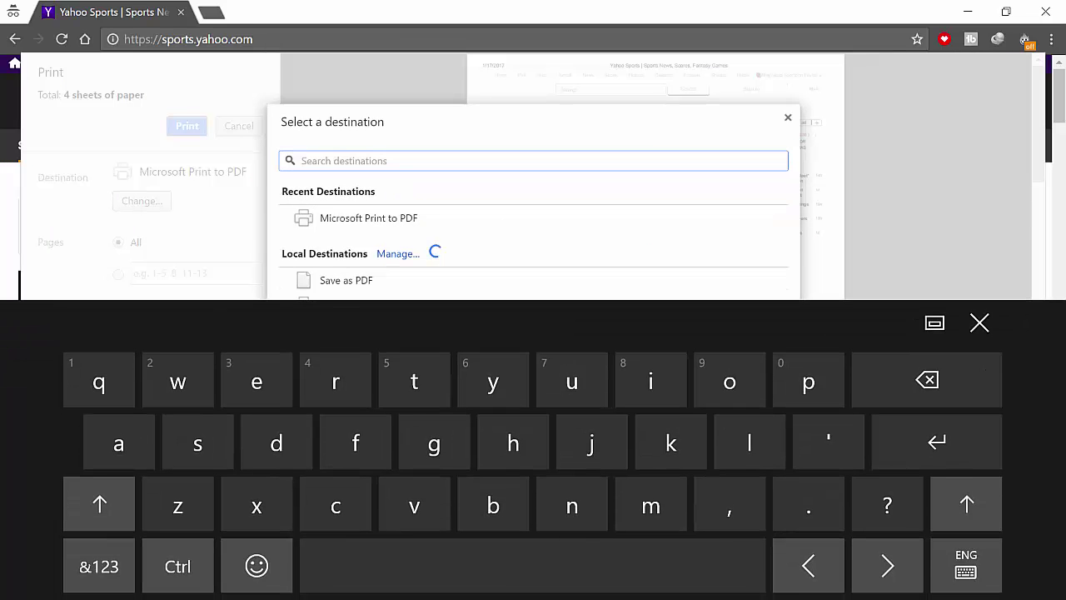
{"action": "left_click", "coordinate": [980, 323]}
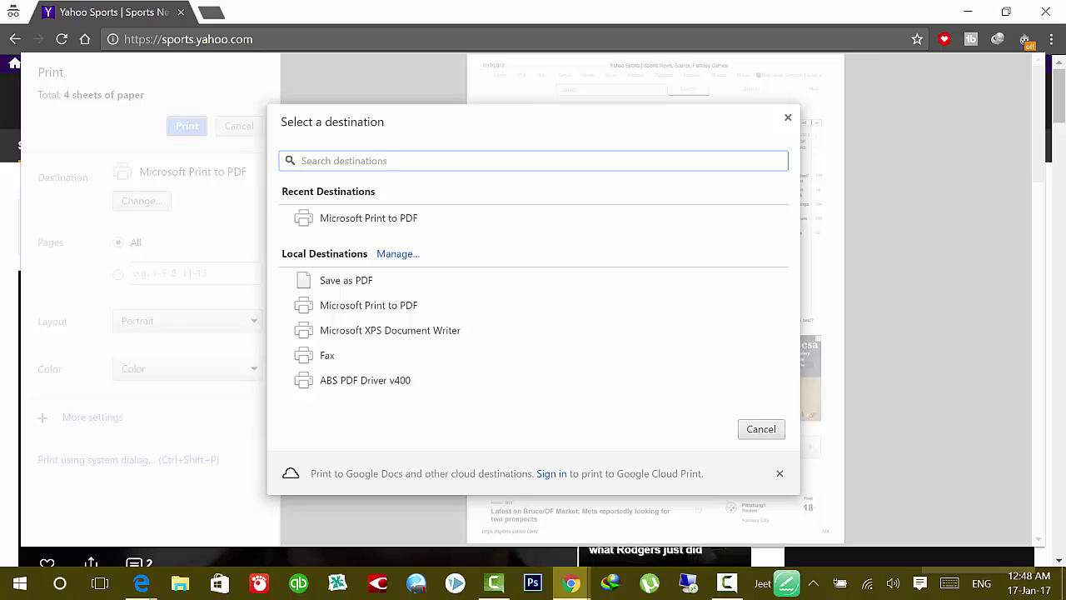
{"action": "left_click", "coordinate": [788, 118]}
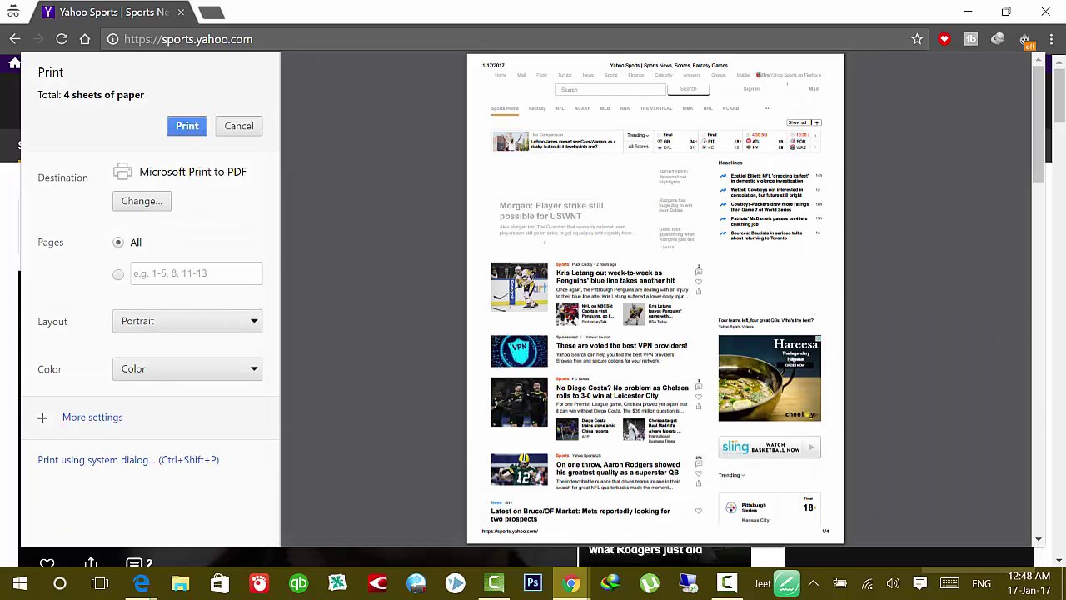
Start printing and enter 'chrome' as the PDF file name in the Desktop save dialog.
{"action": "left_click", "coordinate": [305, 182]}
{"action": "left_click", "coordinate": [168, 125]}
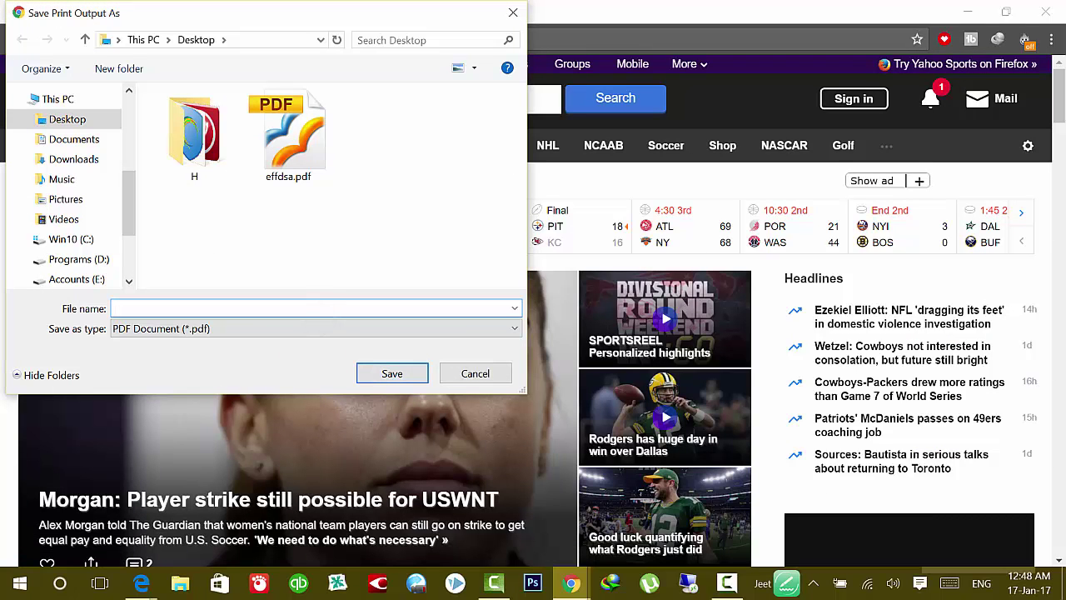
{"action": "left_click", "coordinate": [954, 583]}
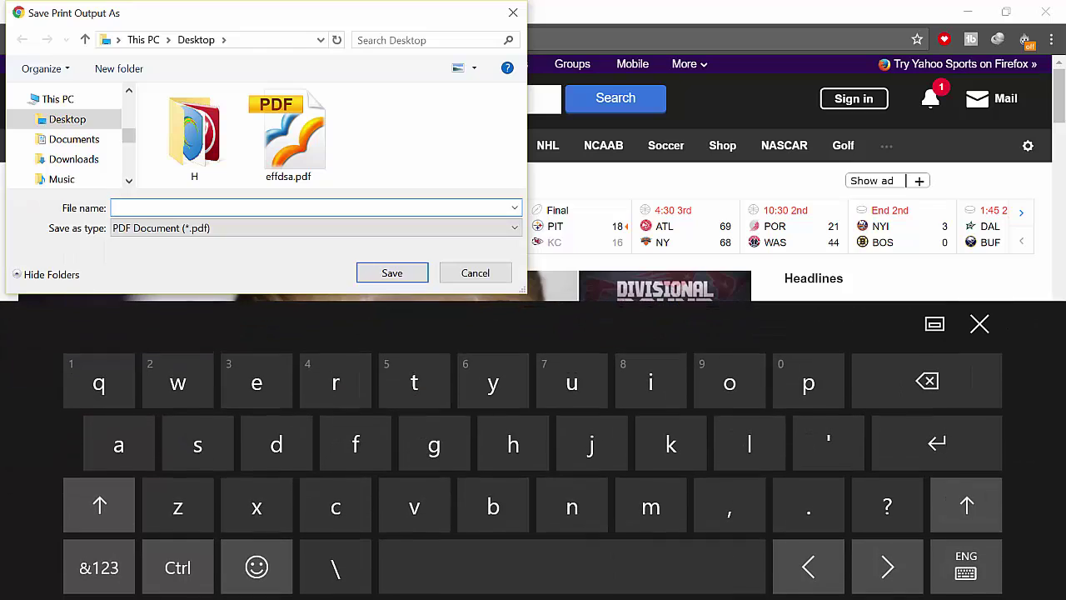
{"action": "type", "text": "c"}
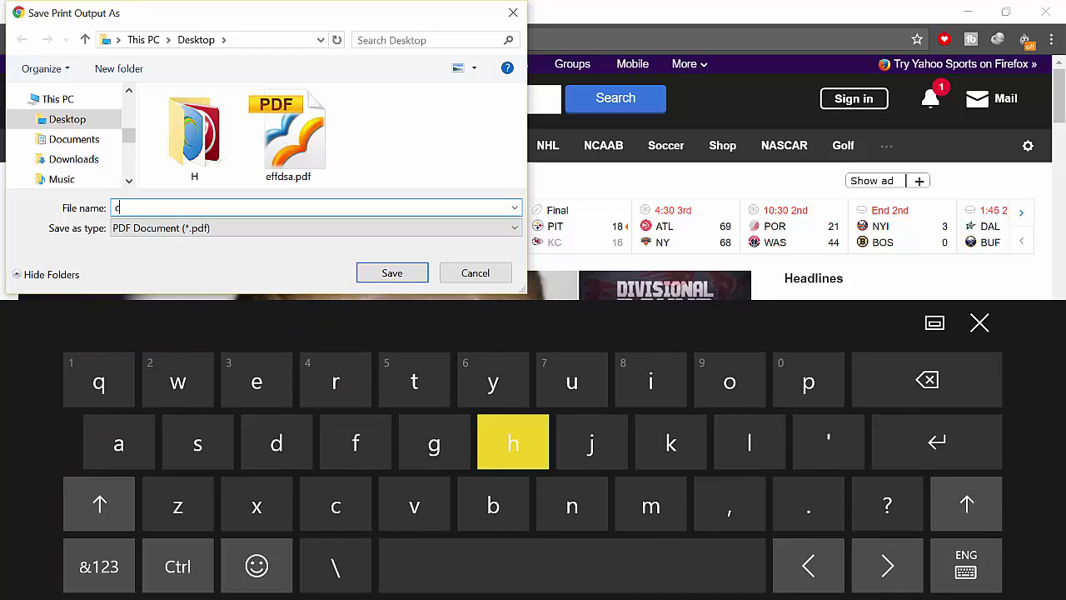
{"action": "type", "text": "hrom"}
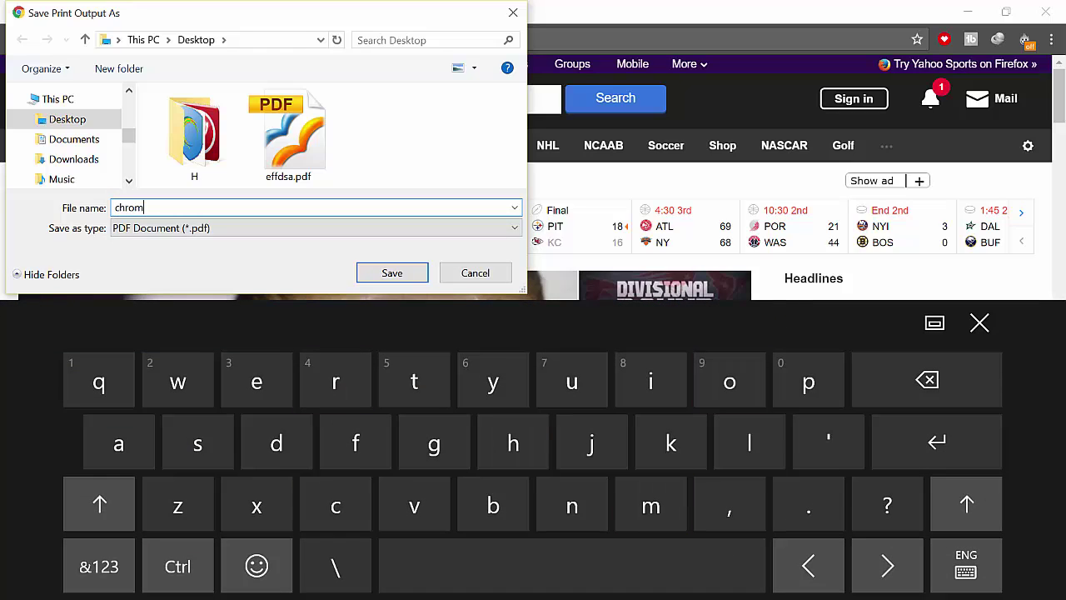
{"action": "type", "text": "e"}
{"action": "left_click", "coordinate": [980, 322]}
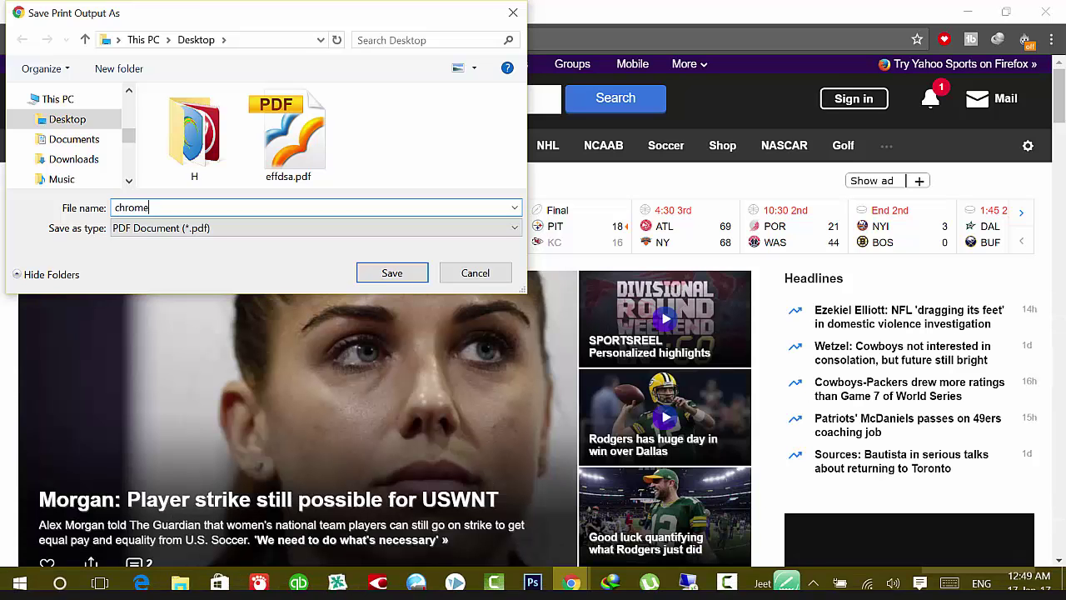
Save the PDF named 'chrome', skim the Yahoo Sports page, then minimize Chrome.
{"action": "key", "text": "Return"}
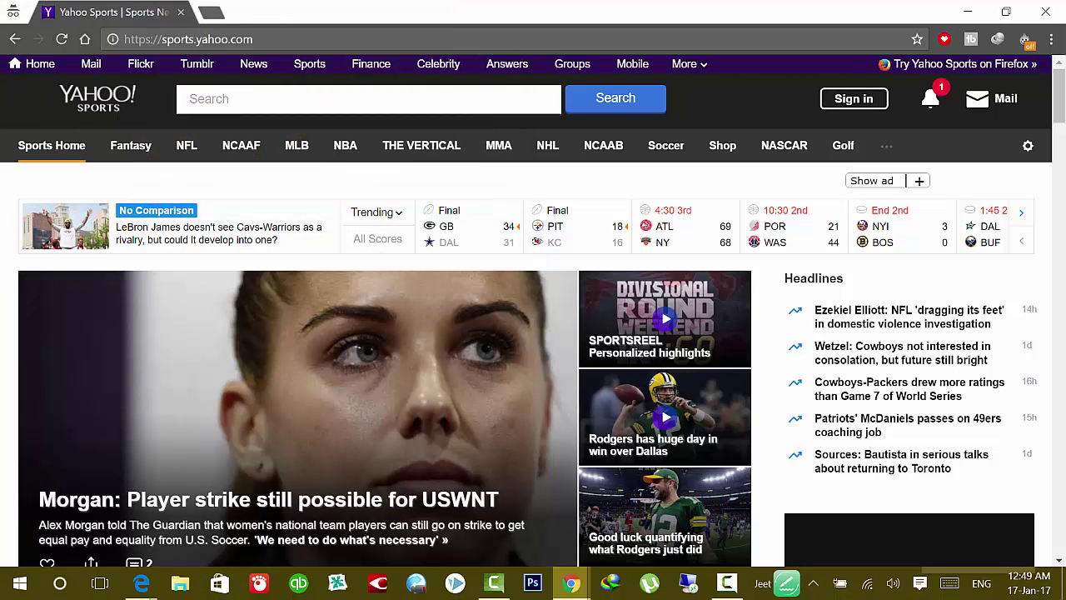
{"action": "scroll", "coordinate": [533, 334], "scroll_direction": "down", "scroll_amount": 2}
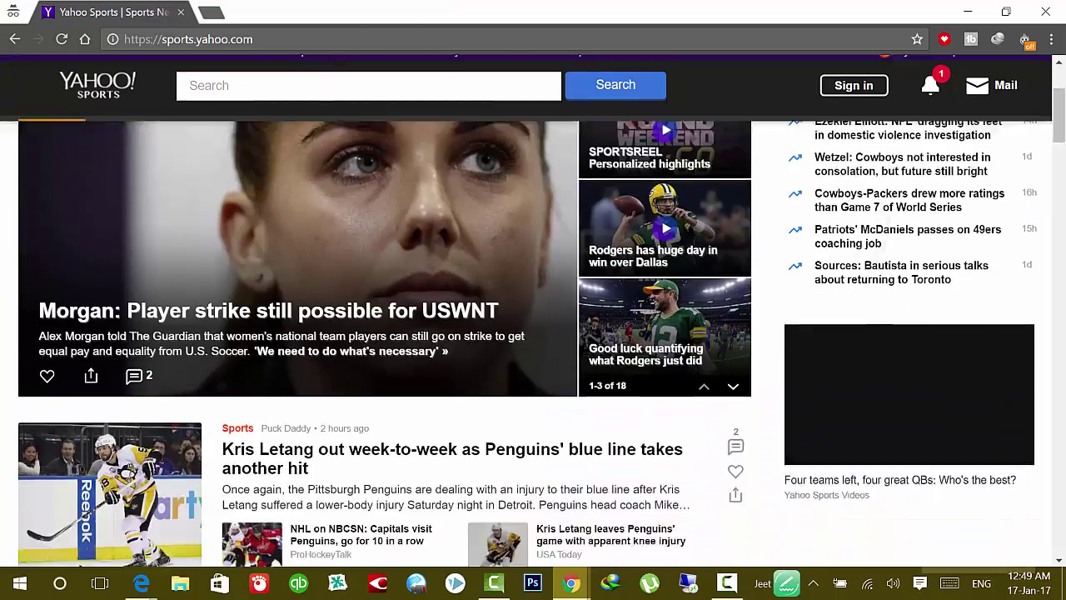
{"action": "scroll", "coordinate": [534, 334], "scroll_direction": "up", "scroll_amount": 2}
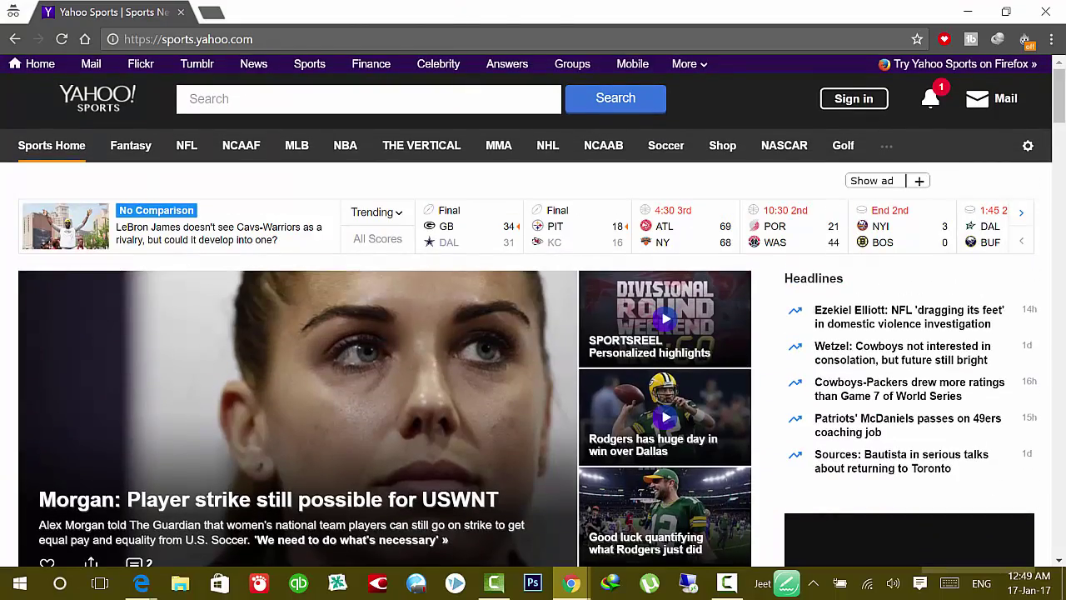
{"action": "scroll", "coordinate": [533, 333], "scroll_direction": "down", "scroll_amount": 7}
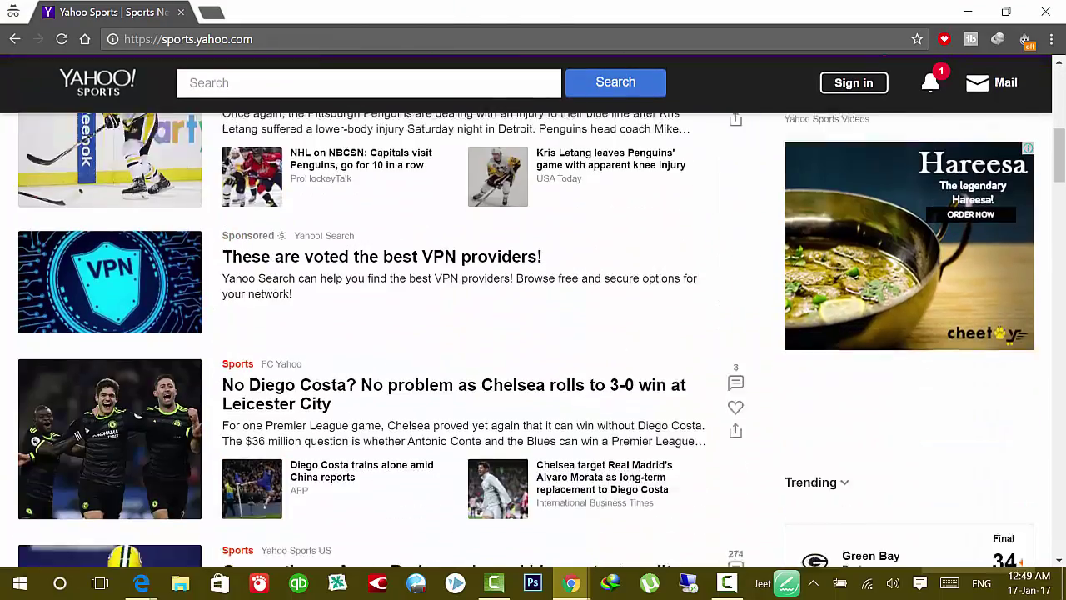
{"action": "scroll", "coordinate": [533, 333], "scroll_direction": "down", "scroll_amount": 3}
{"action": "scroll", "coordinate": [533, 333], "scroll_direction": "up", "scroll_amount": 6}
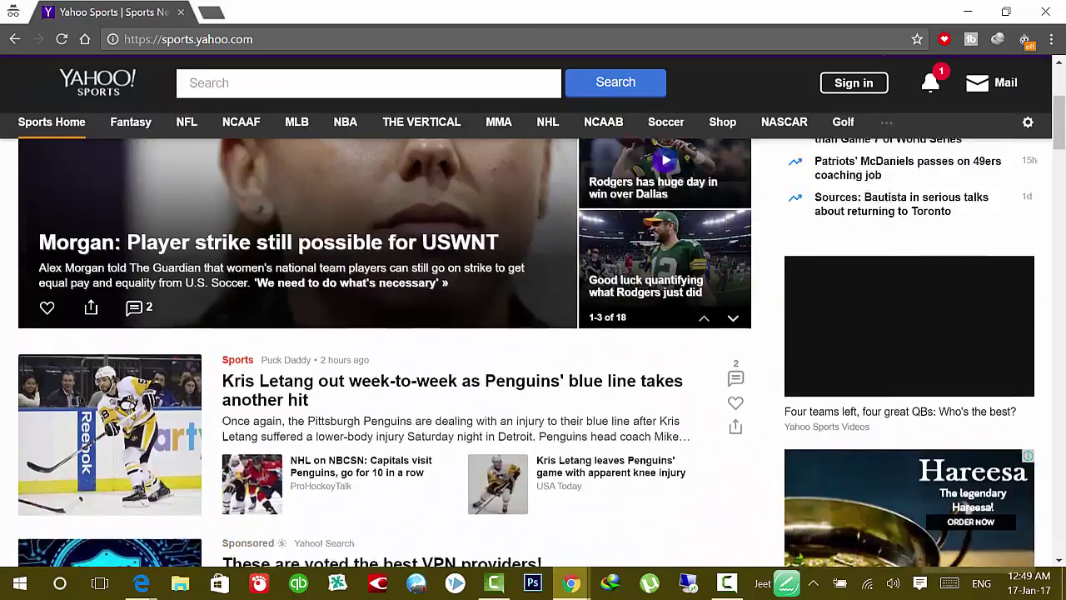
{"action": "scroll", "coordinate": [533, 333], "scroll_direction": "up", "scroll_amount": 4}
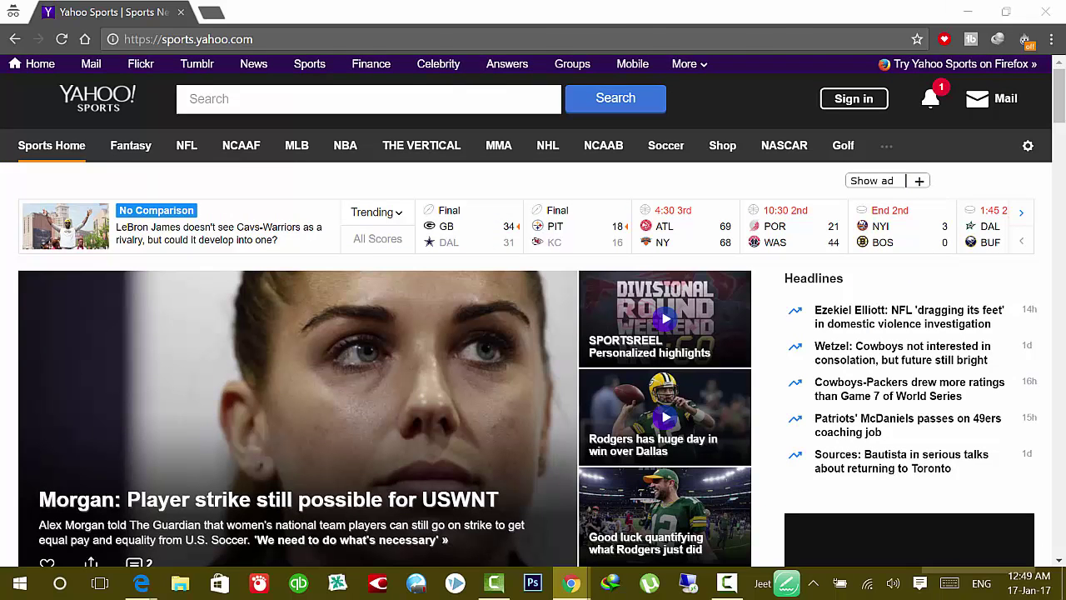
{"action": "left_click", "coordinate": [968, 11]}
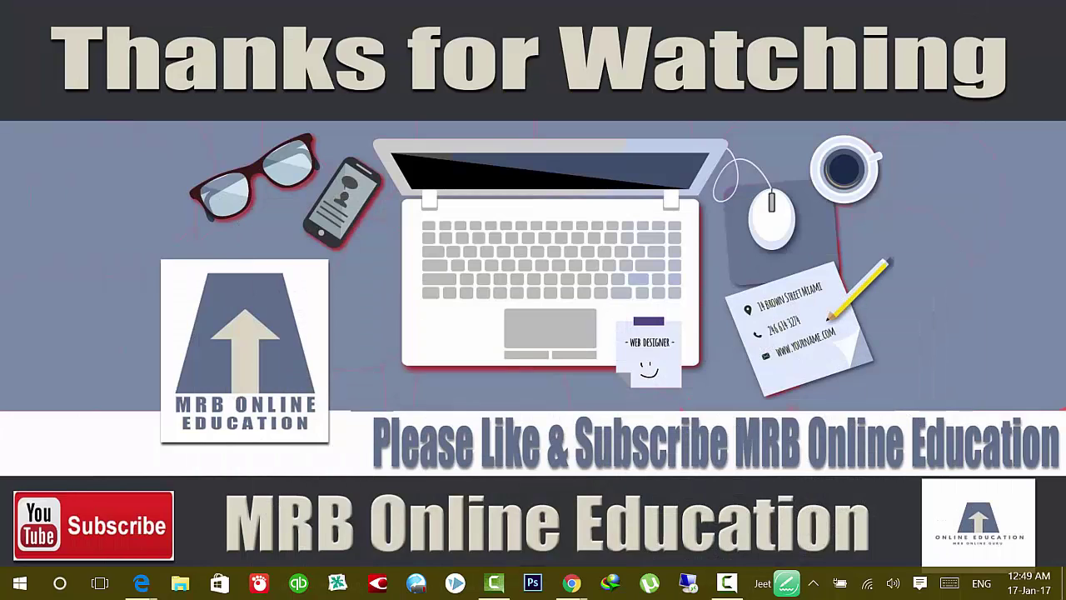